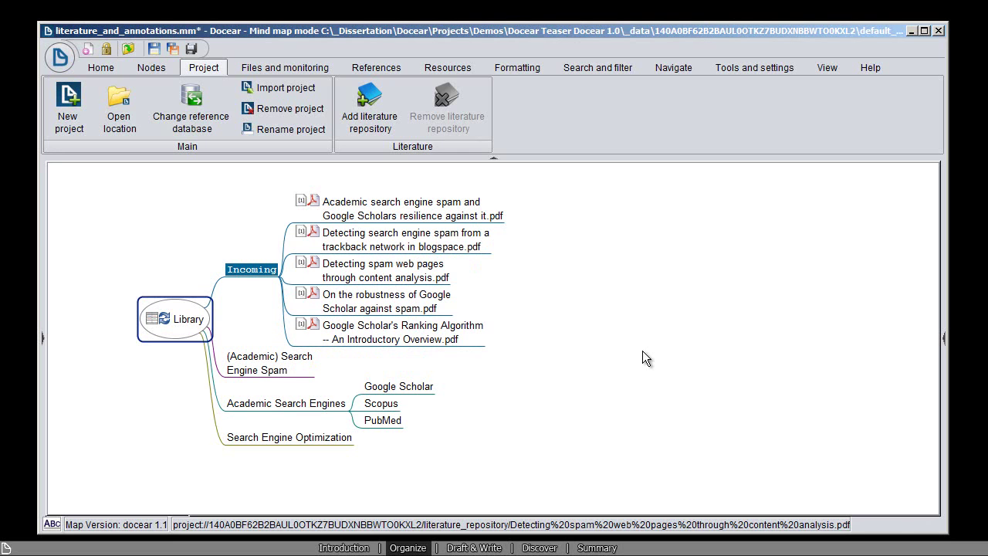
- File the ranking-algorithm PDF under Google Scholar and four PDFs under (Academic) Search Engine Spam, then open the robustness paper
left_click_drag(369, 333, 420, 394)
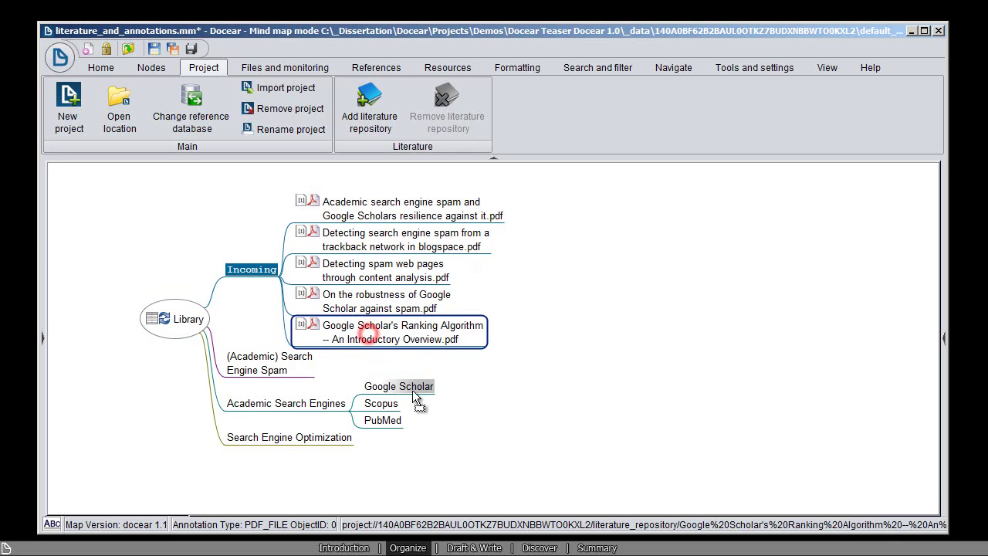
left_click(390, 309)
left_click(390, 278, "ctrl")
left_click(390, 246, "ctrl")
left_click(388, 215, "ctrl")
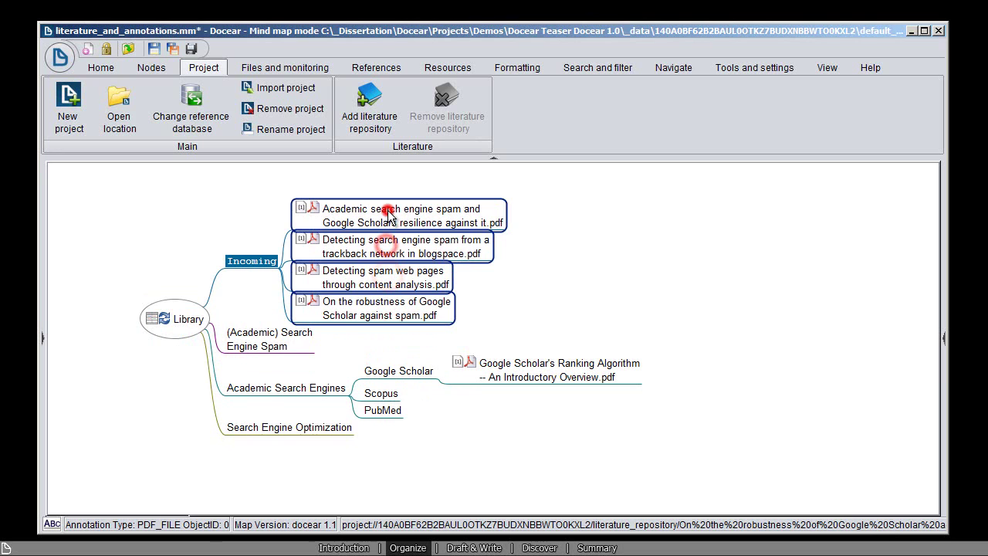
left_click_drag(389, 213, 294, 339)
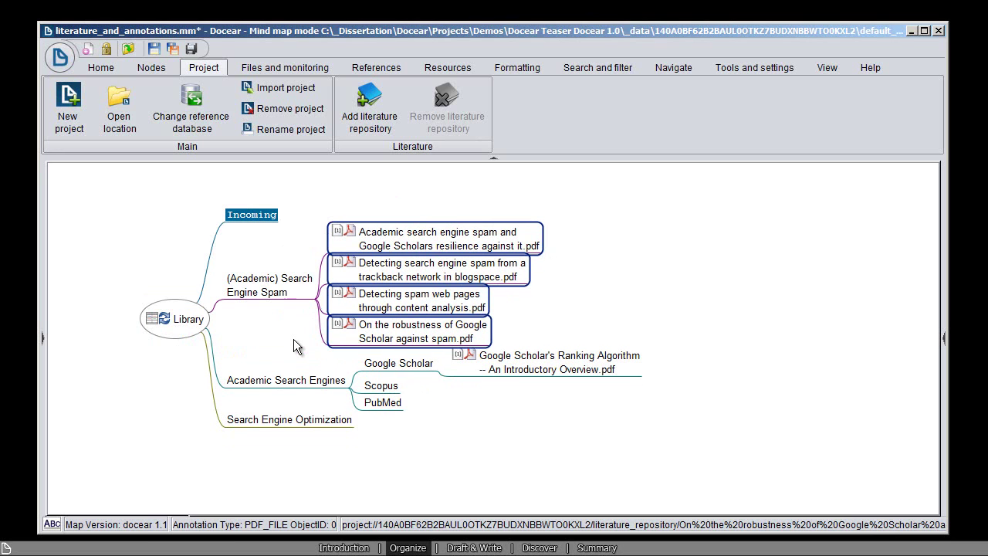
key("Escape")
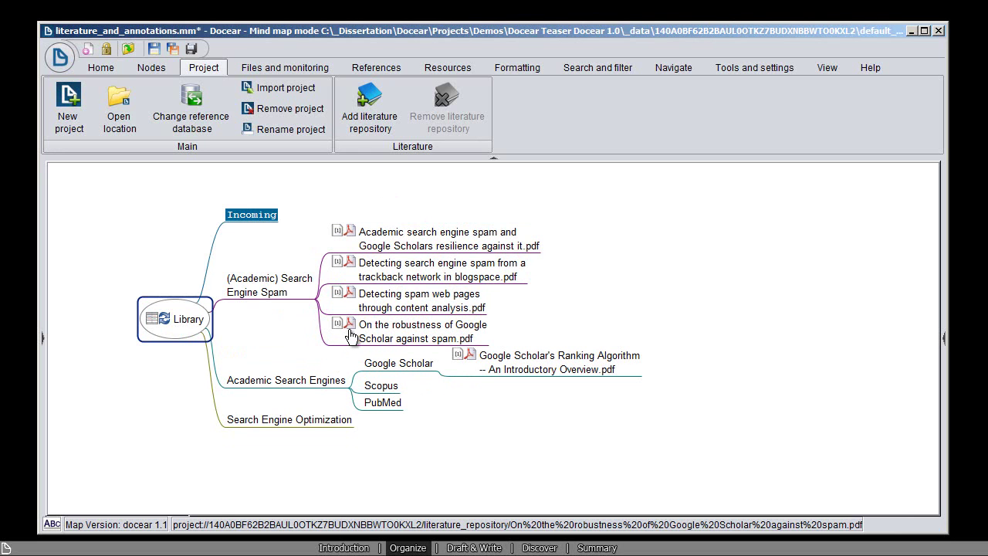
left_click(352, 333)
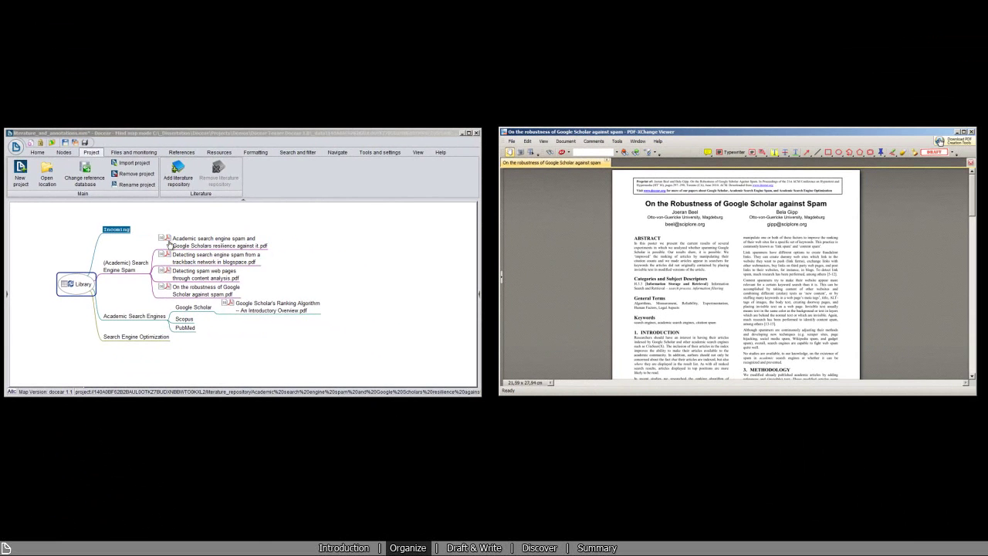
- In the spam paper, add the note 'Google Scholar indexes invisible text' and highlight the PowerPoint/Word files sentence
left_click(168, 244)
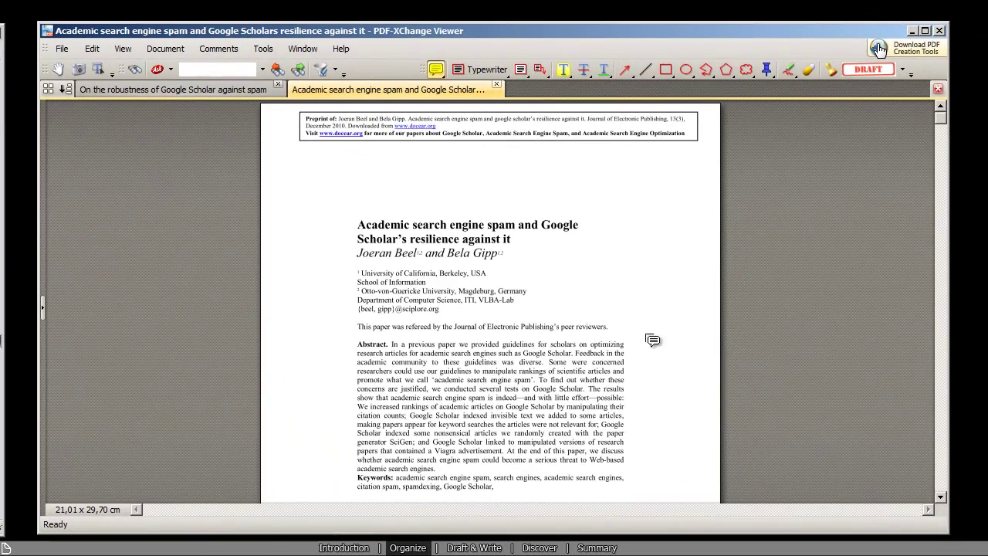
left_click(649, 336)
type("Google Scholar indexes invisible text")
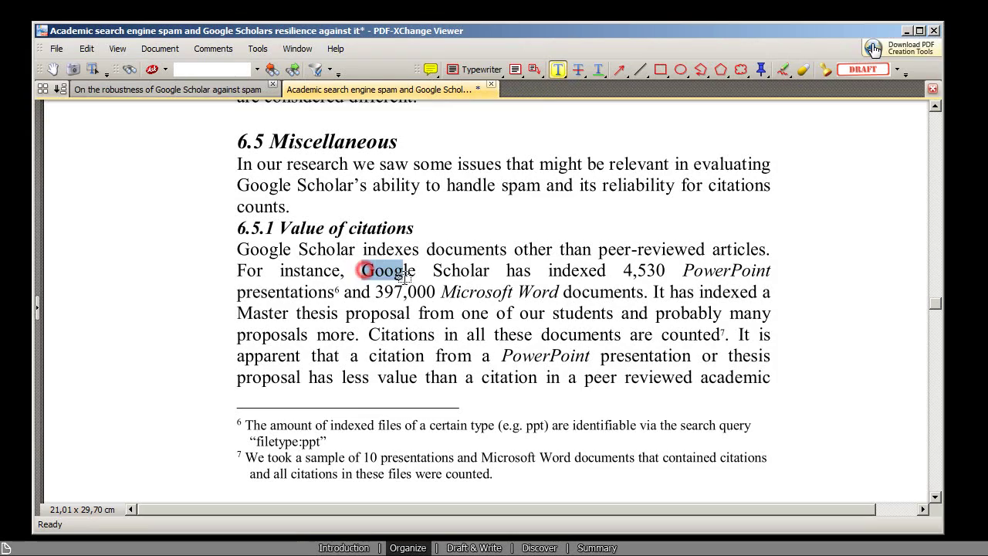
left_click_drag(362, 270, 649, 294)
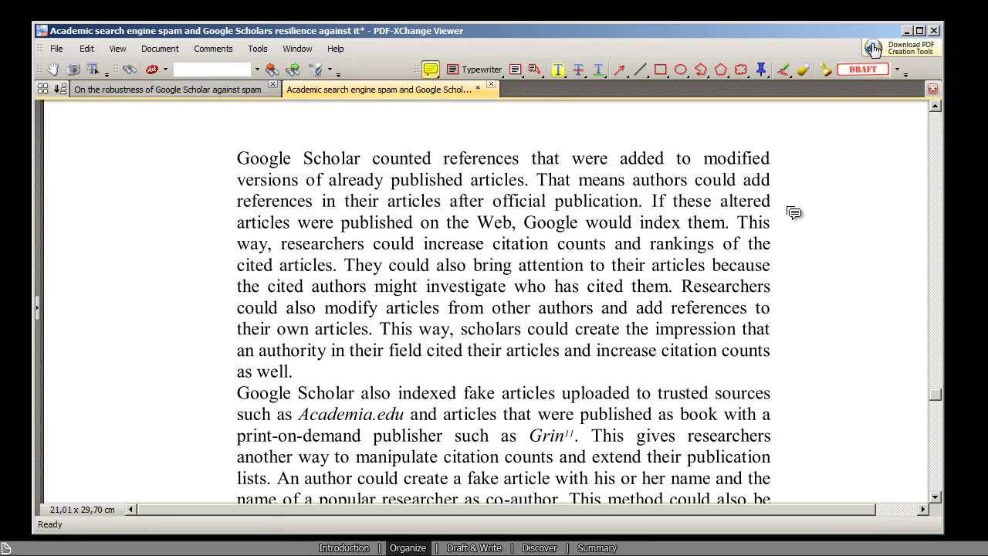
- Add the note 'It was easy to manipulate citation counts on Google Scholar' and highlight the easier-to-spam sentence
left_click(788, 208)
type("It was easy to manipulate citation counts on Google Scholar")
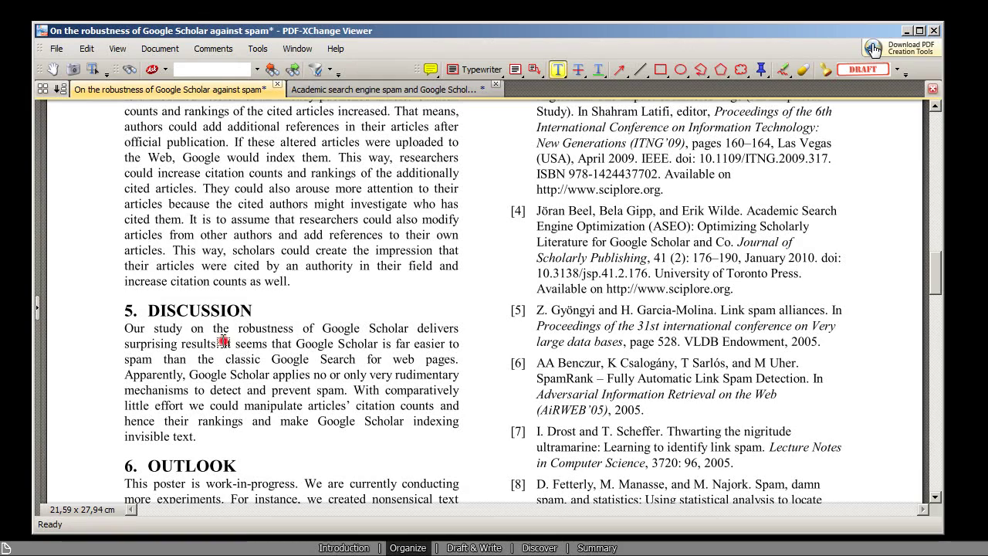
left_click_drag(222, 343, 464, 364)
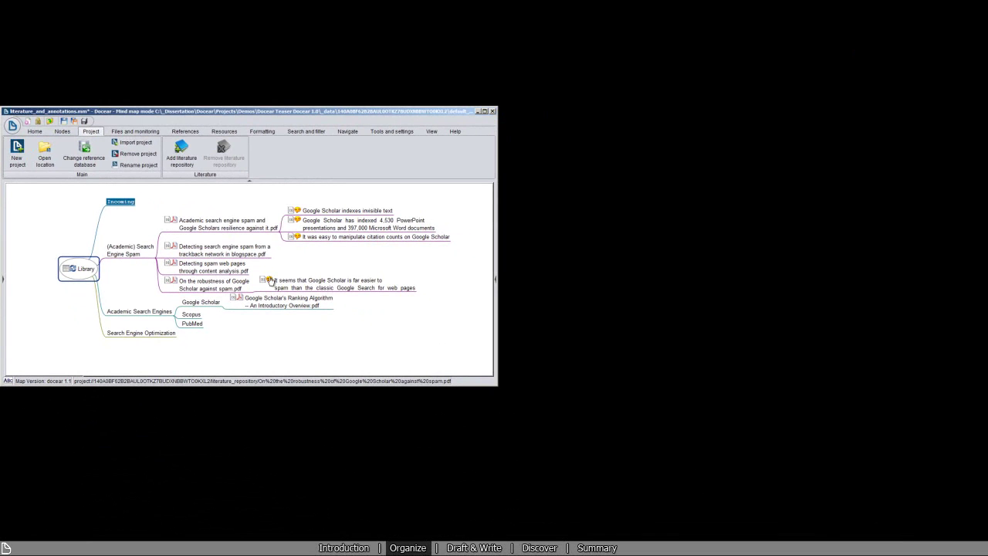
- Jump from map nodes to the highlight, citation-count comment, 4,530-documents highlight and invisible-text note in the PDF
left_click(270, 279)
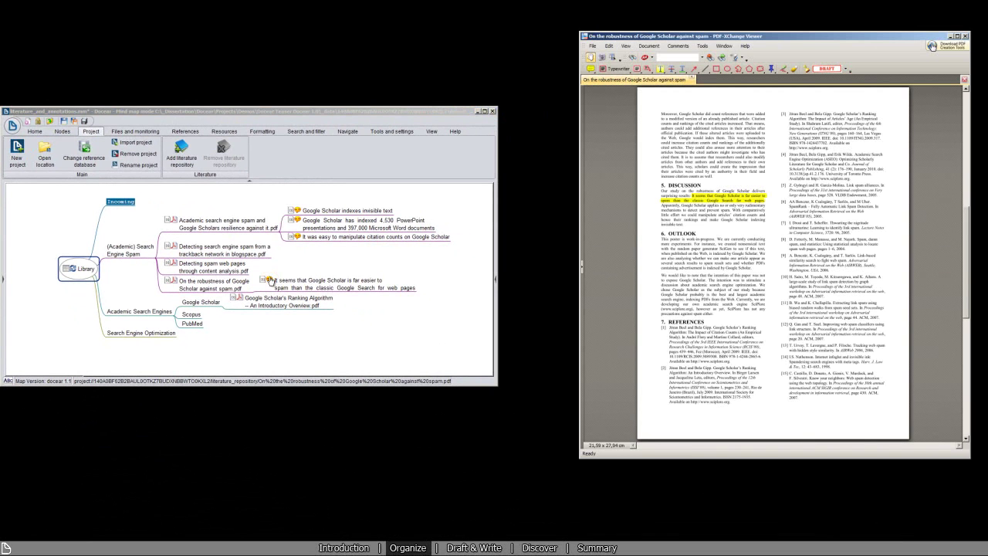
left_click(298, 238)
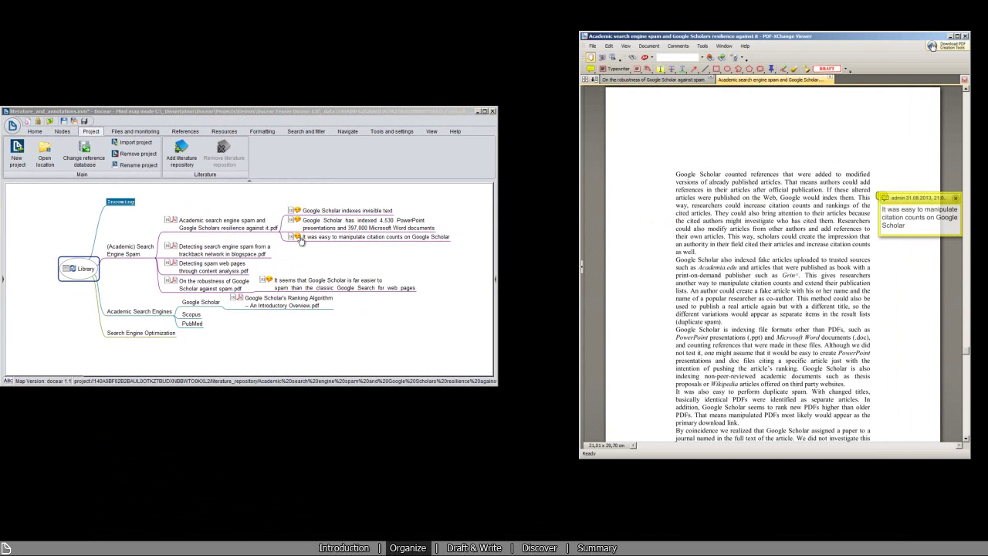
left_click(298, 222)
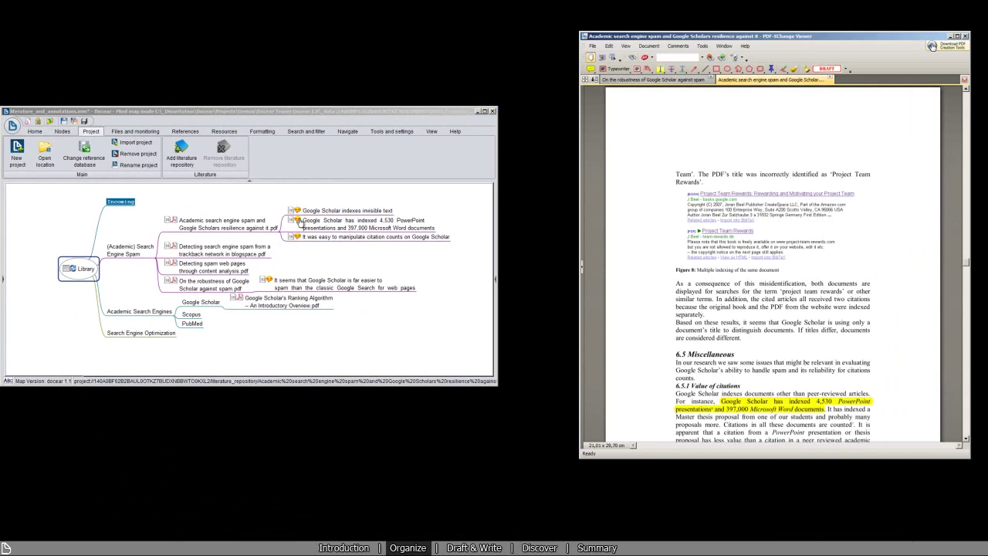
left_click(298, 210)
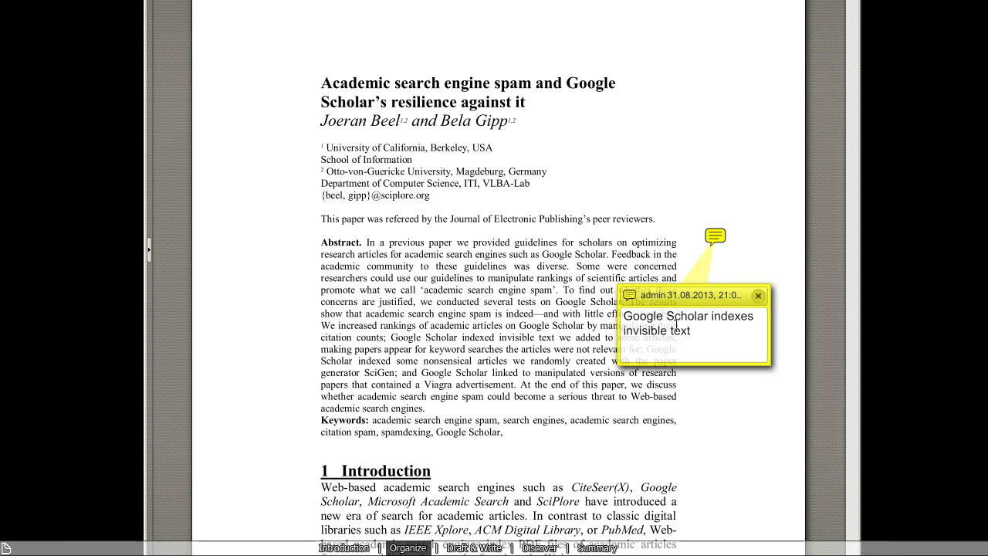
- Change 'indexes' to 'indexed' in the invisible-text sticky note
left_click(757, 316)
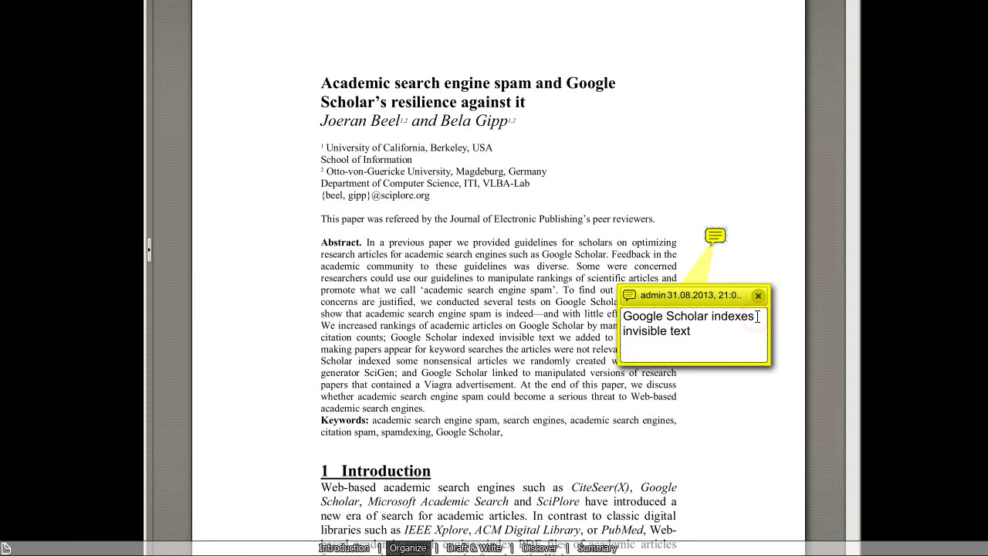
key("shift+Left")
type("d")
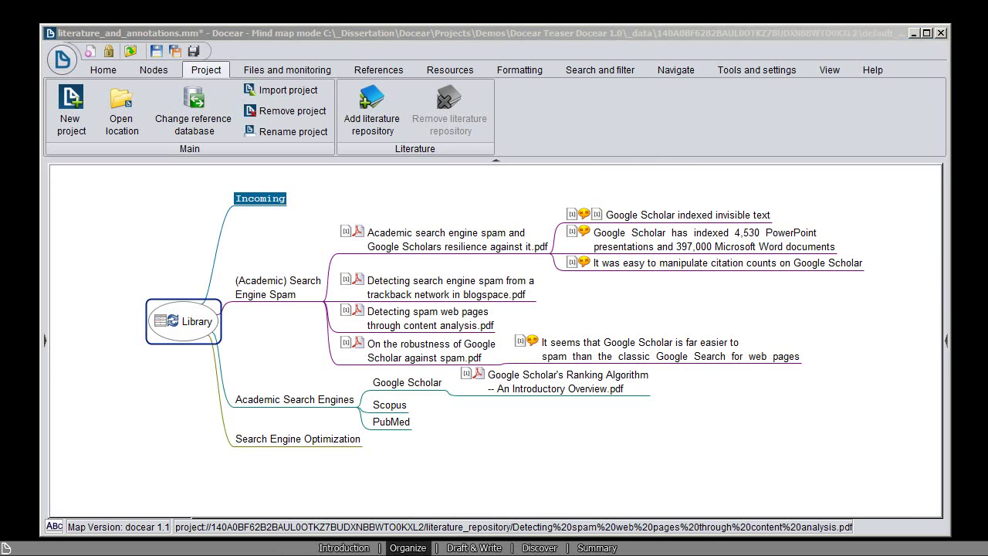
- Change the invisible-text note node's wording back to 'indexes'
left_click(706, 217)
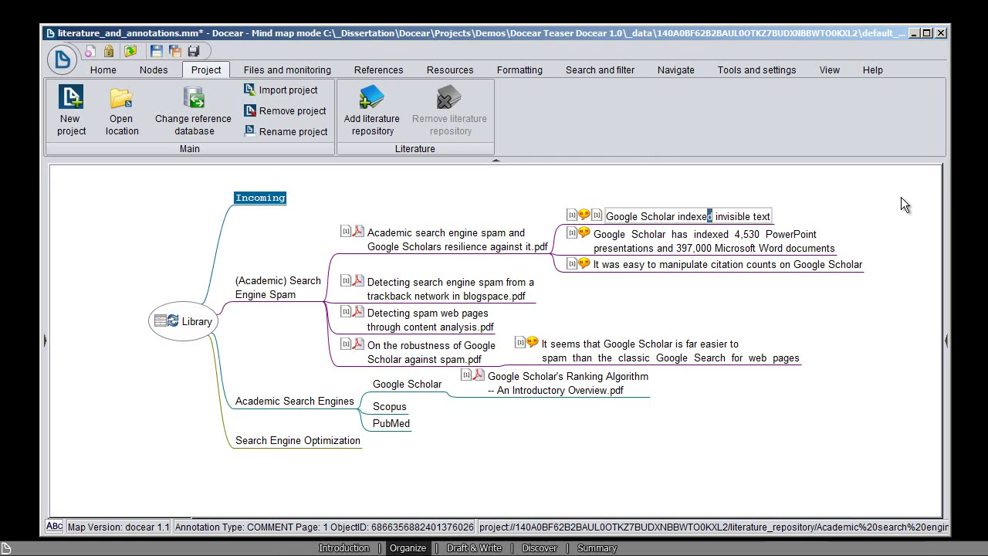
type("s")
key("Return")
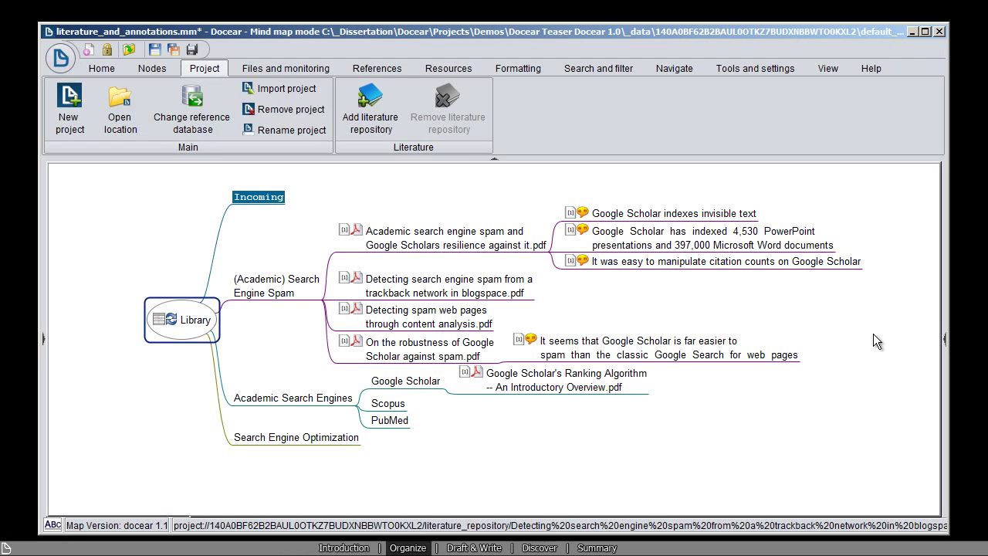
- Move the 4,530-documents highlight under Google Scholar and copy the invisible-text note into a new Invisible text child
left_click(737, 241)
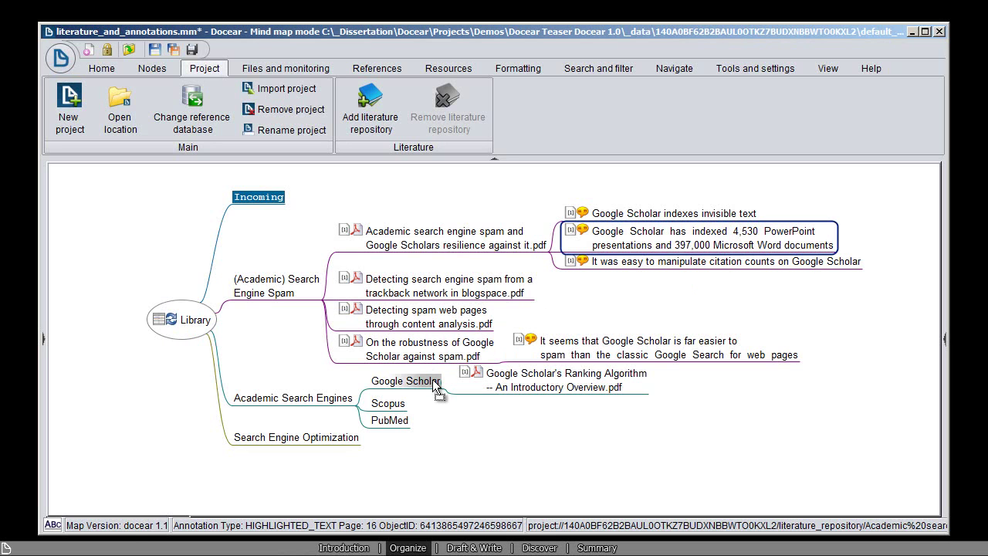
left_click_drag(435, 385, 432, 380)
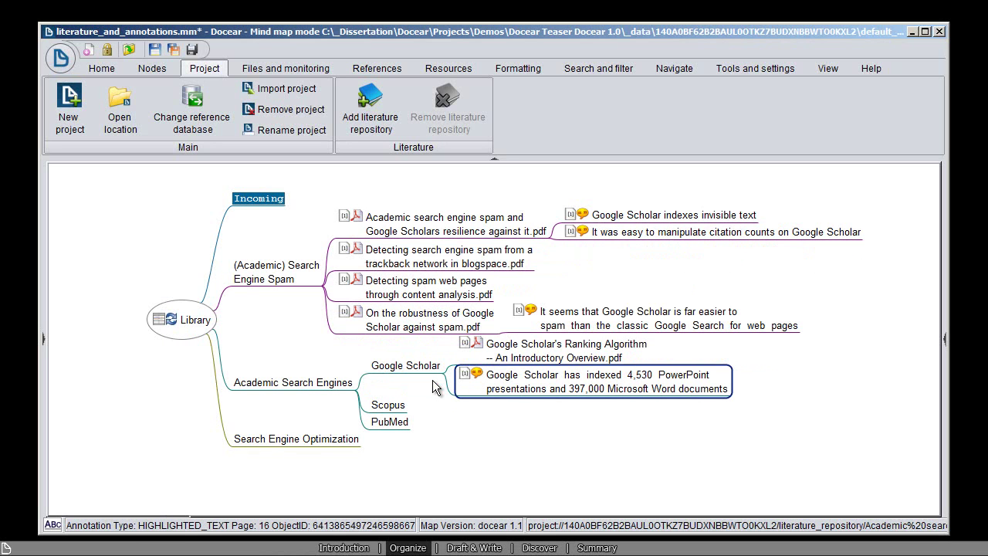
left_click(344, 440)
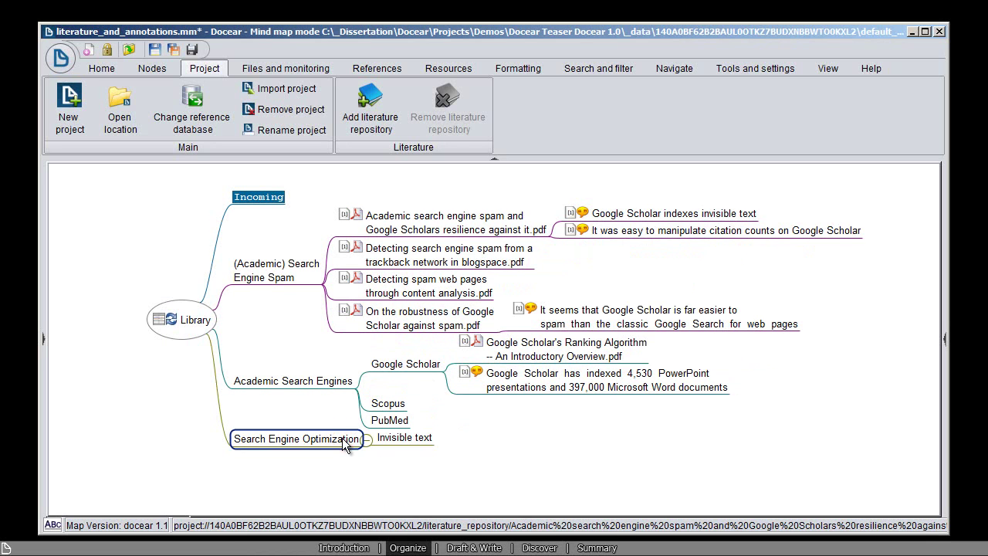
left_click_drag(641, 214, 432, 439)
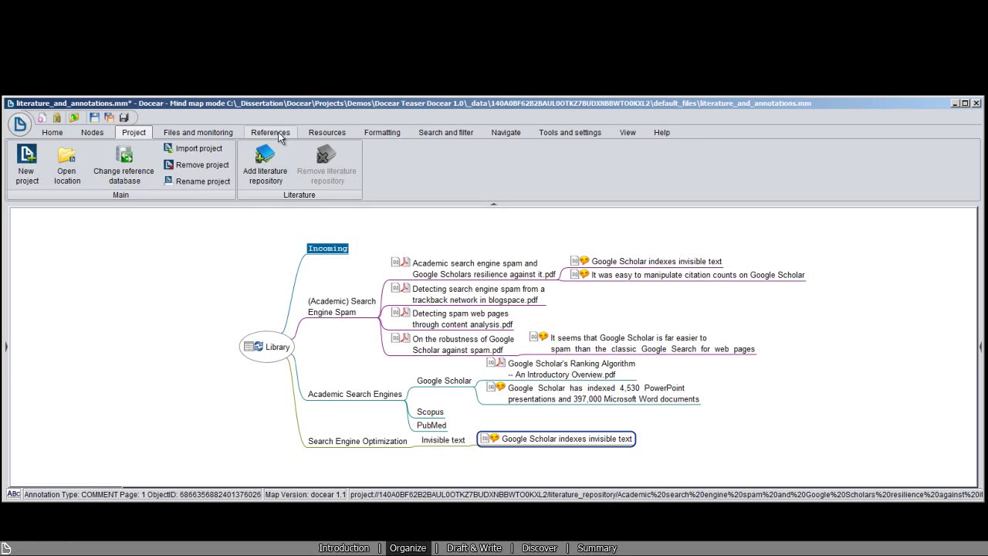
- Show the library in the reference manager from the References features
left_click(272, 133)
left_click(239, 149)
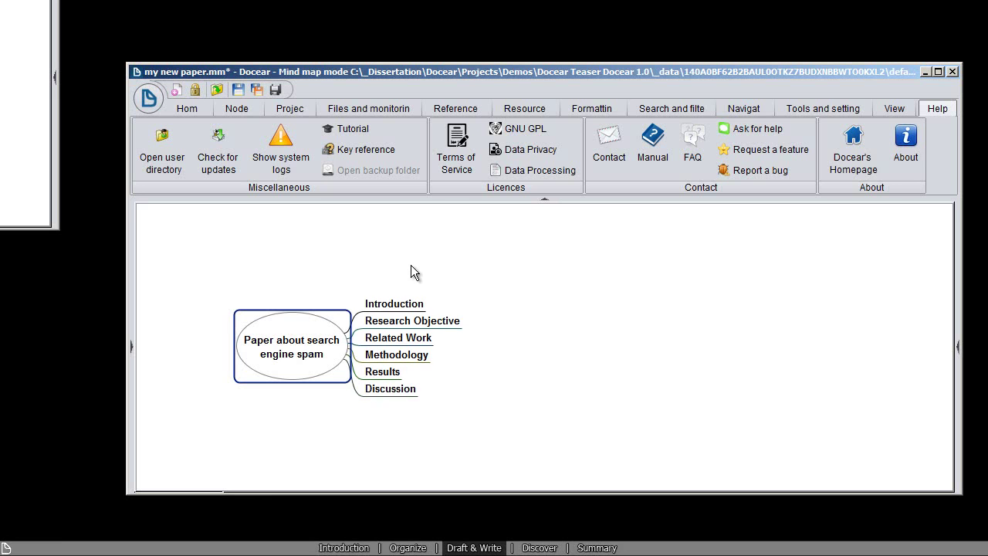
- Write the 'plenty of research on search engine spam' statement and attach two spam PDFs and the far-easier-to-spam note
type("been plenty")
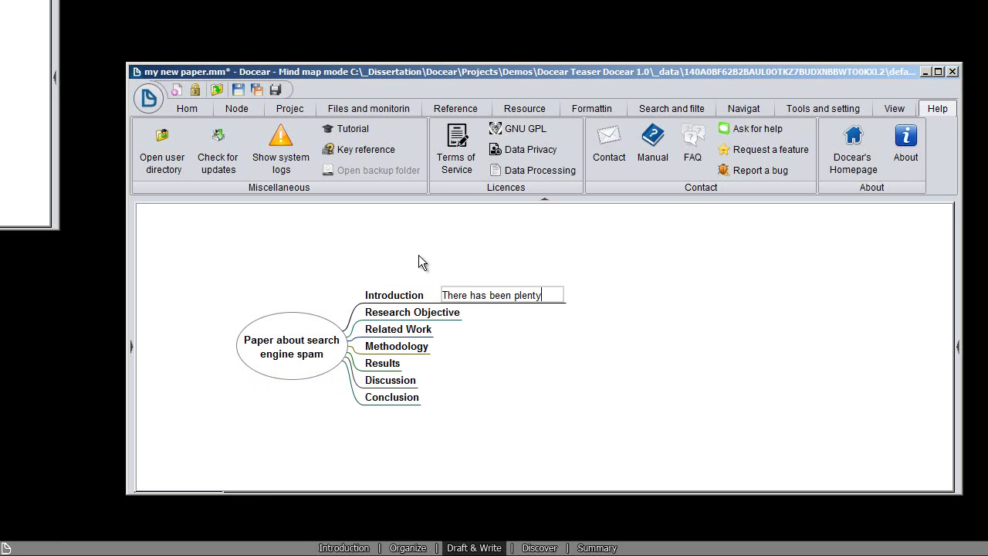
type(" of research on search engine spam in gener")
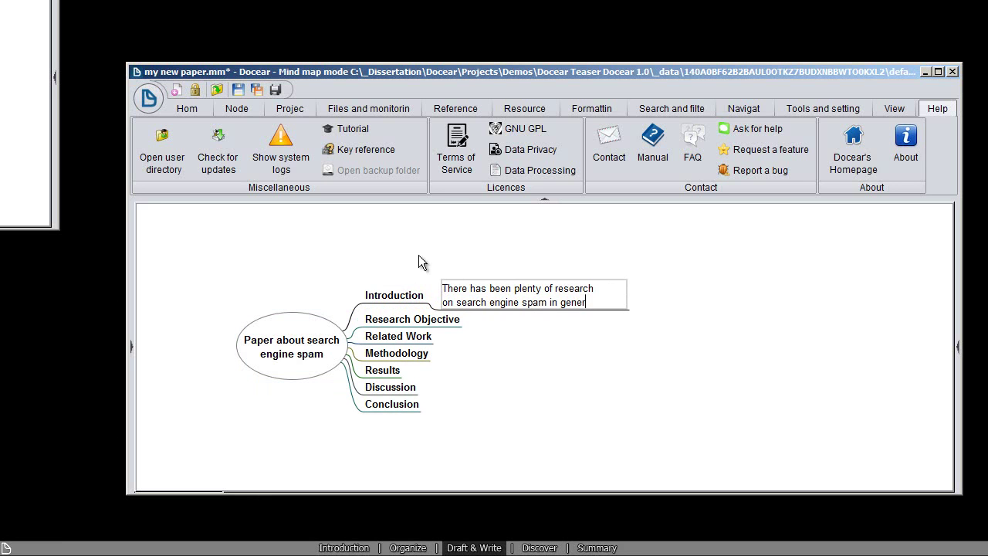
type("al")
key("Return")
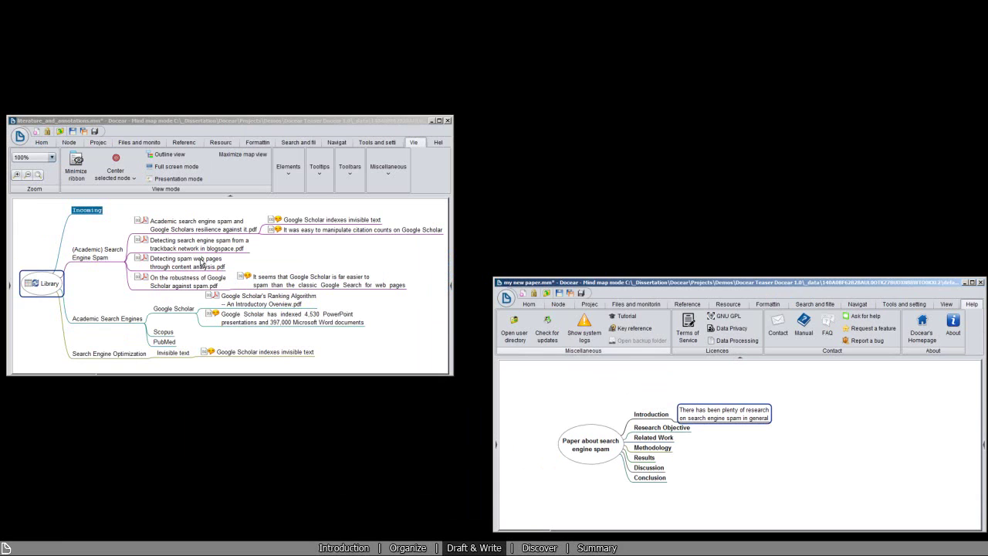
left_click(200, 263)
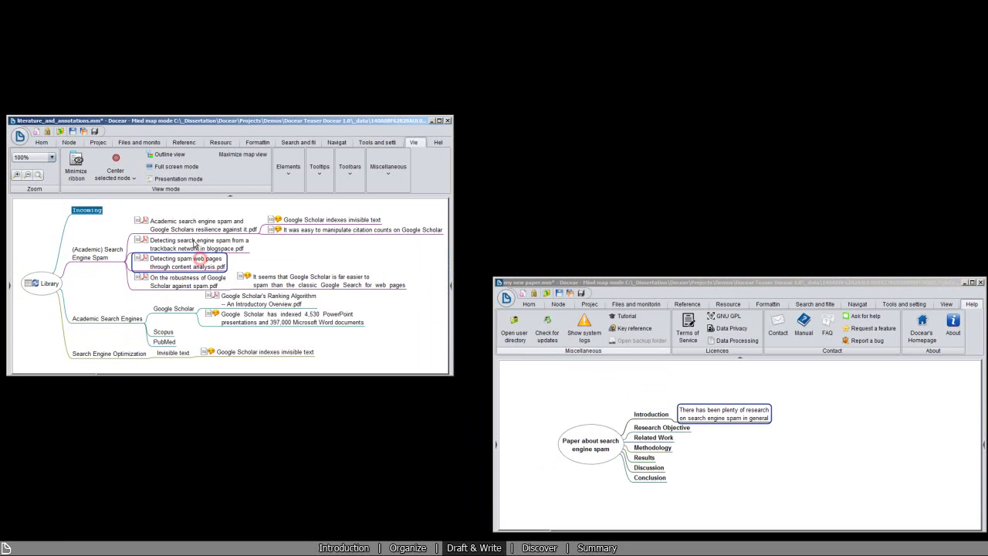
left_click(193, 240, "ctrl")
key("ctrl+c")
left_click(724, 413)
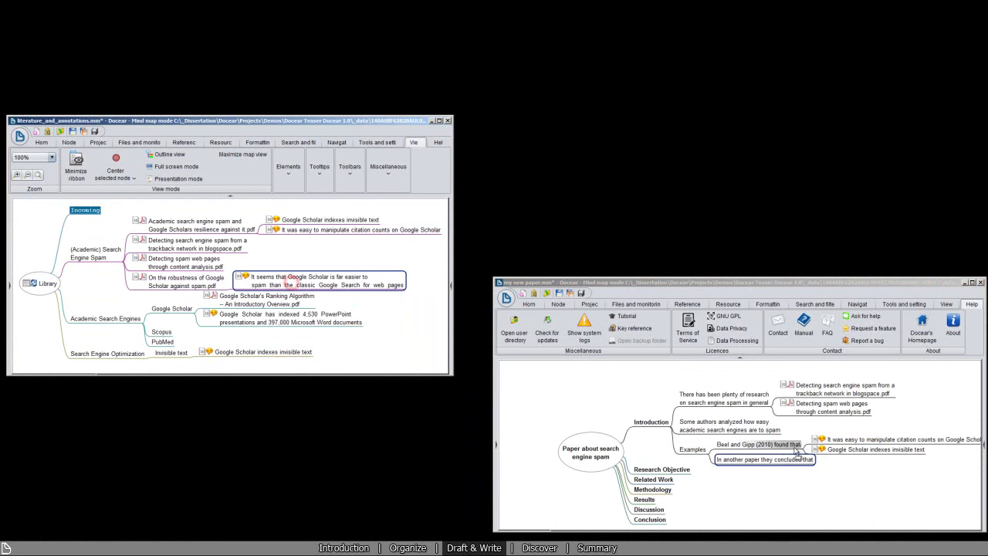
left_click(772, 459)
key("ctrl+v")
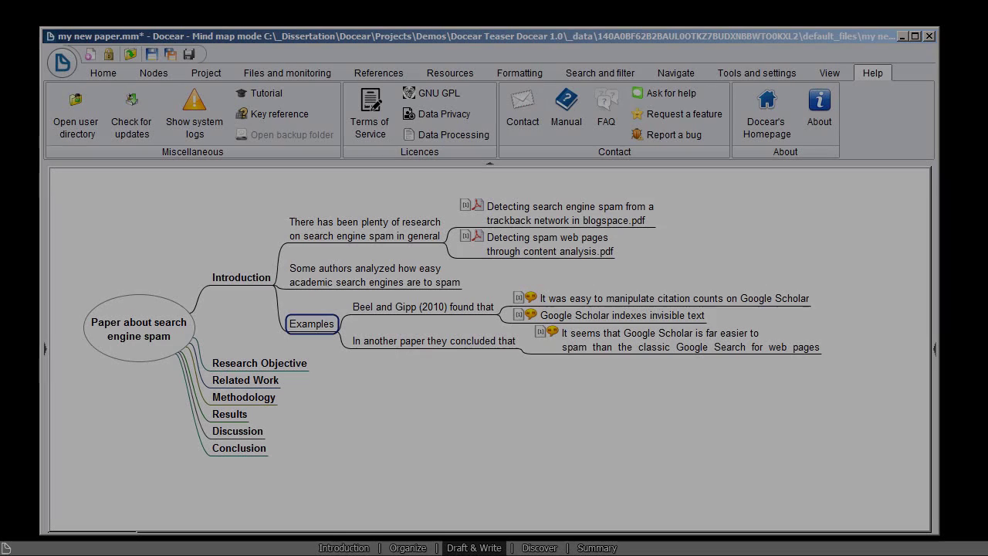
- Add a Screenshots node with a Google Scholar child holding the pasted screenshot
key("Return")
type("Scre")
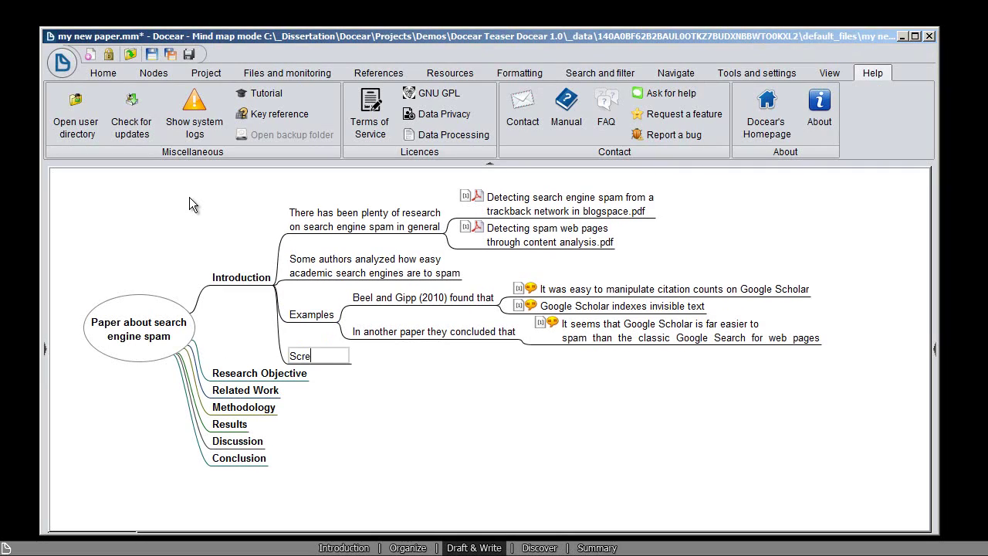
type("enshots")
key("Return")
key("Insert")
type("Google Scholar")
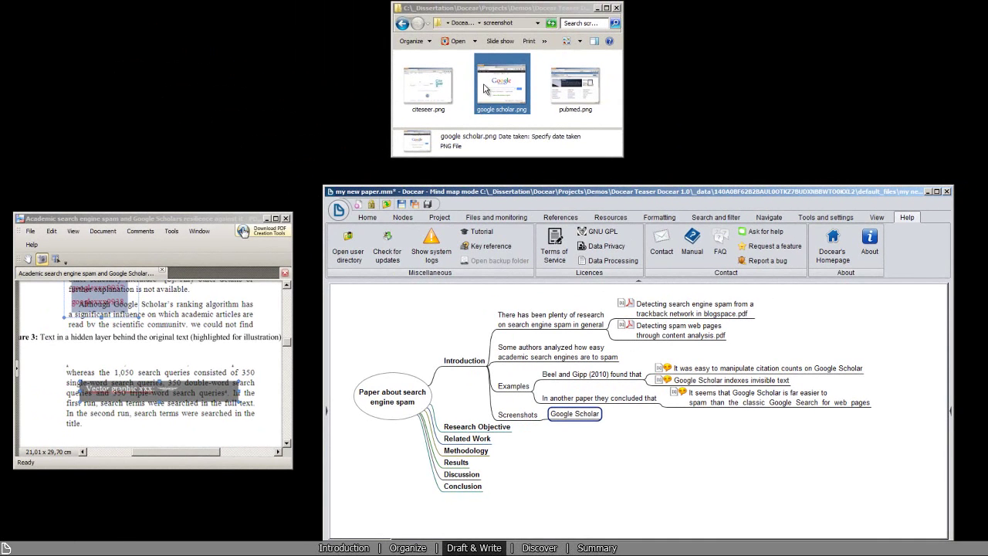
key("ctrl+v")
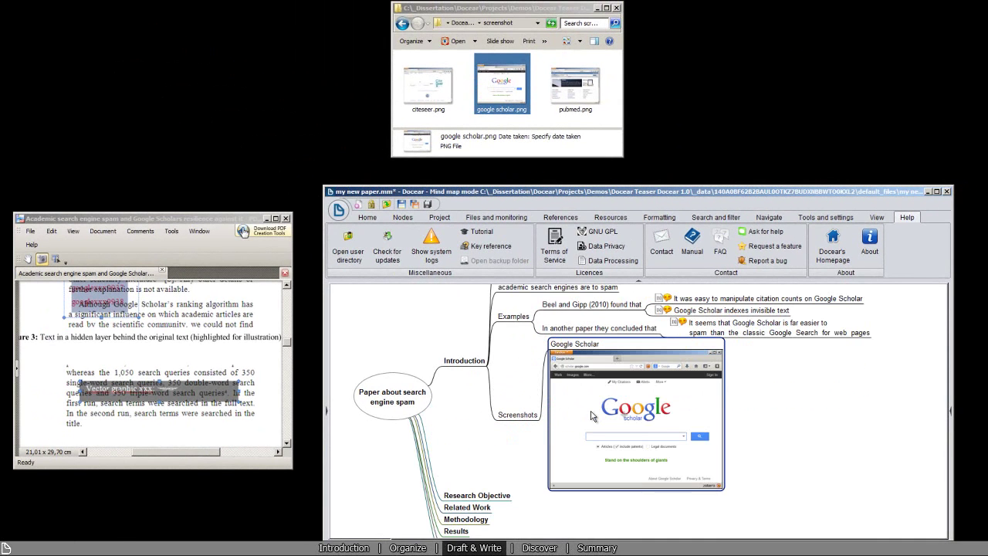
- Add an Invisible text node holding a snapshot of the 1,050 search queries PDF paragraph
key("Return")
type("Invisible")
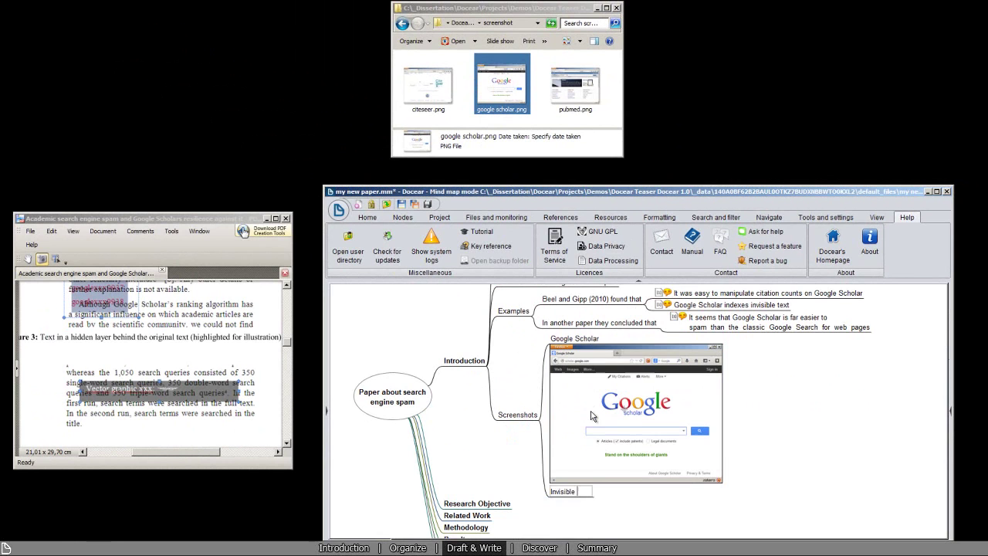
type(" text")
key("Return")
left_click_drag(57, 357, 261, 431)
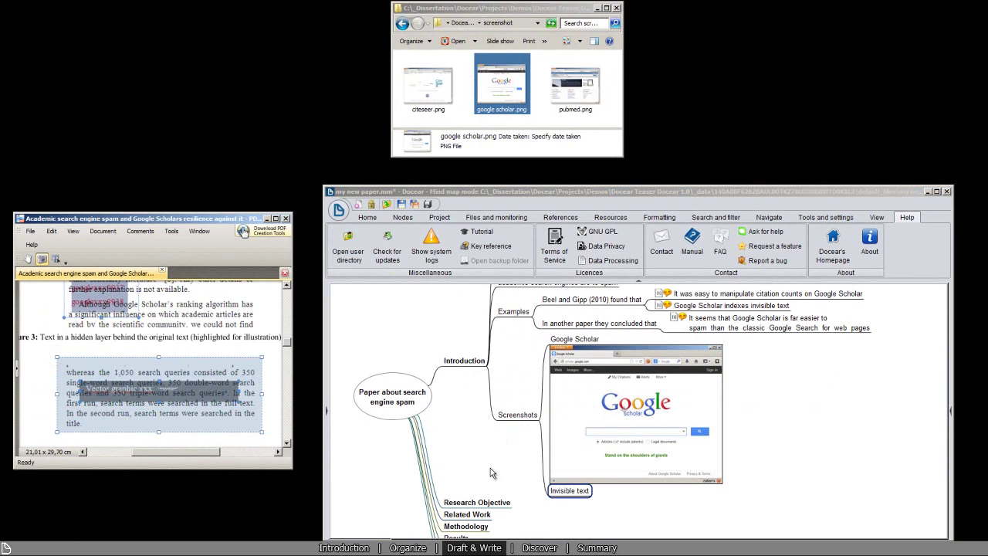
left_click_drag(261, 431, 571, 495)
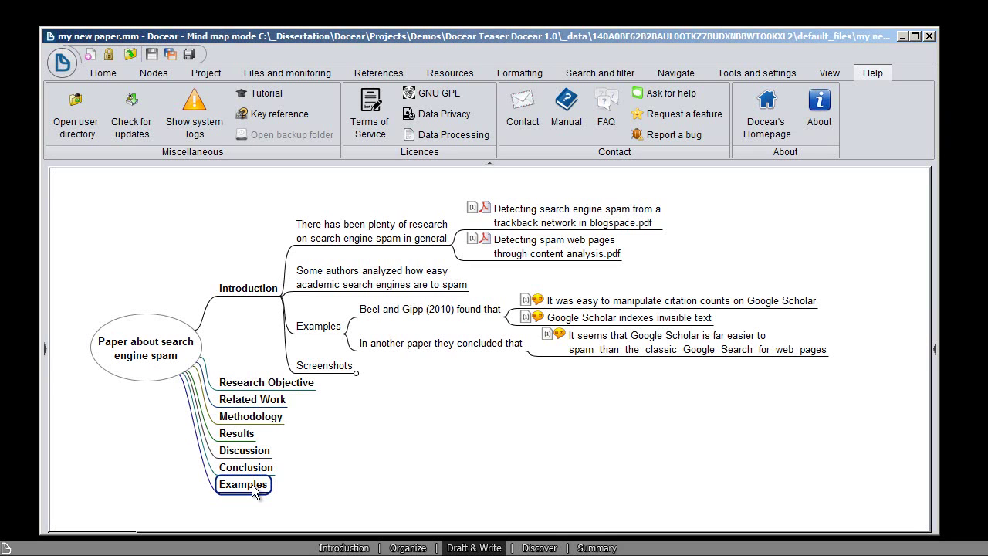
- Add the LaTeX sum formula under Examples, fold Screenshots, and style the Examples text
key("ctrl+v")
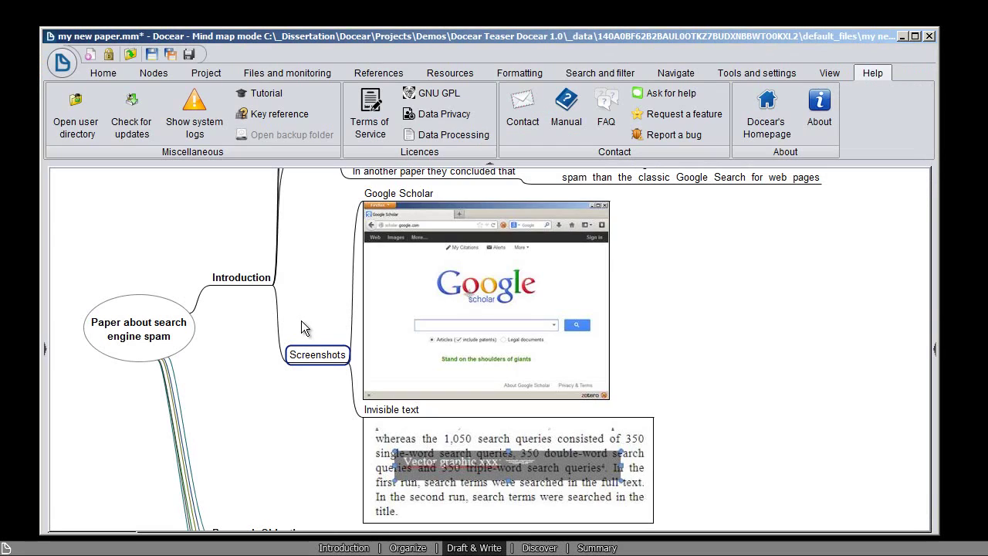
left_click(351, 355)
left_click(340, 316)
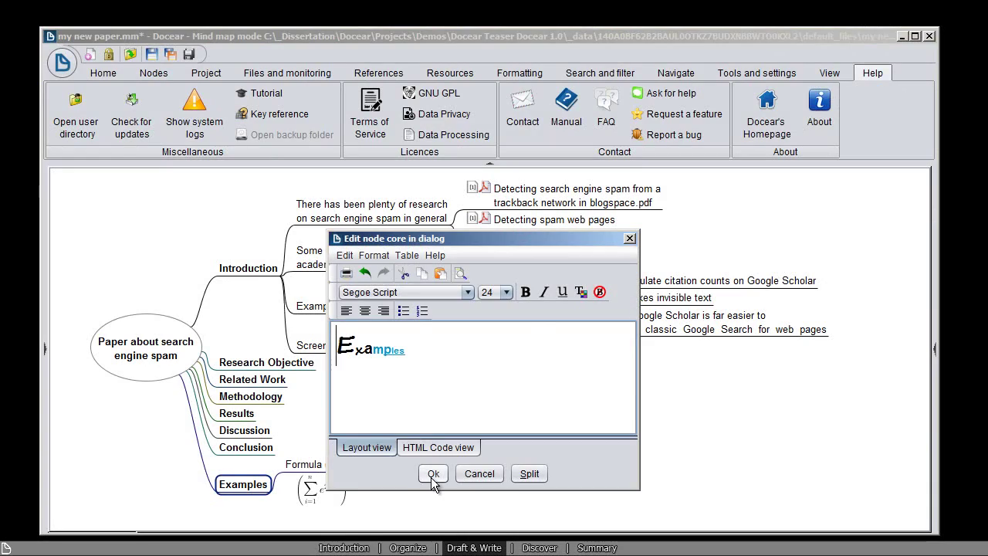
left_click(431, 477)
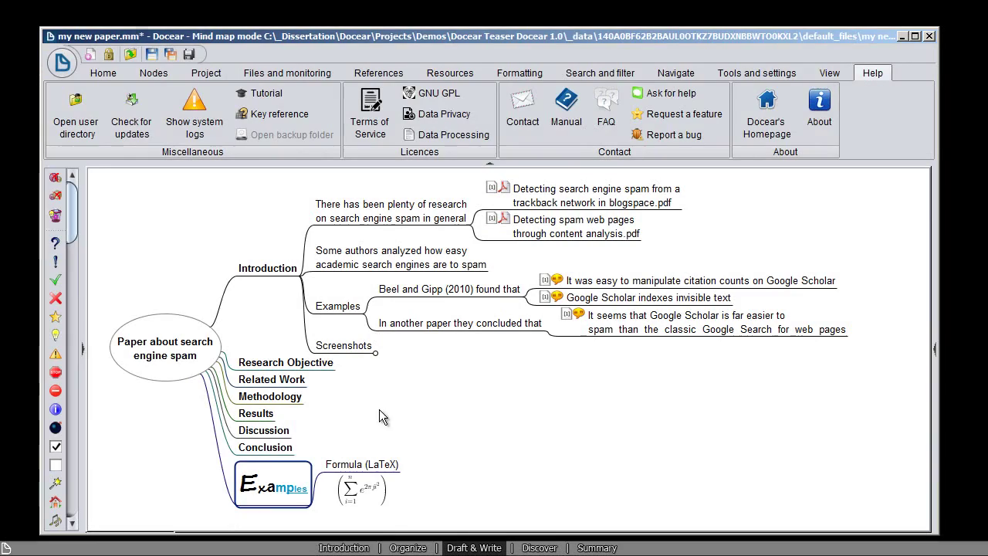
- Mark Conclusion with an empty checkbox, Introduction with a ticked checkbox, and Examples with a check and star
left_click(266, 448)
left_click(56, 446)
left_click(266, 268)
left_click(56, 446)
left_click(274, 484)
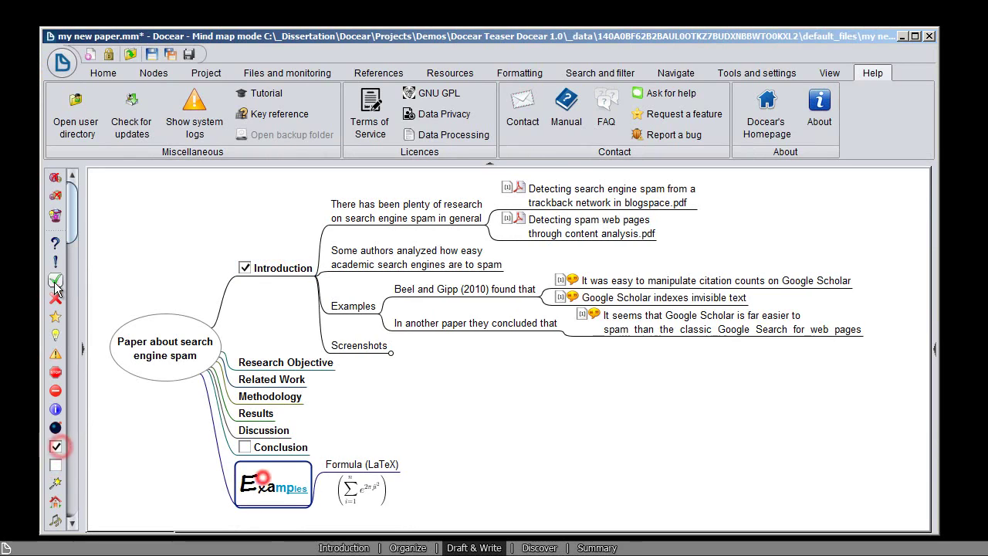
left_click(55, 279)
left_click(56, 316)
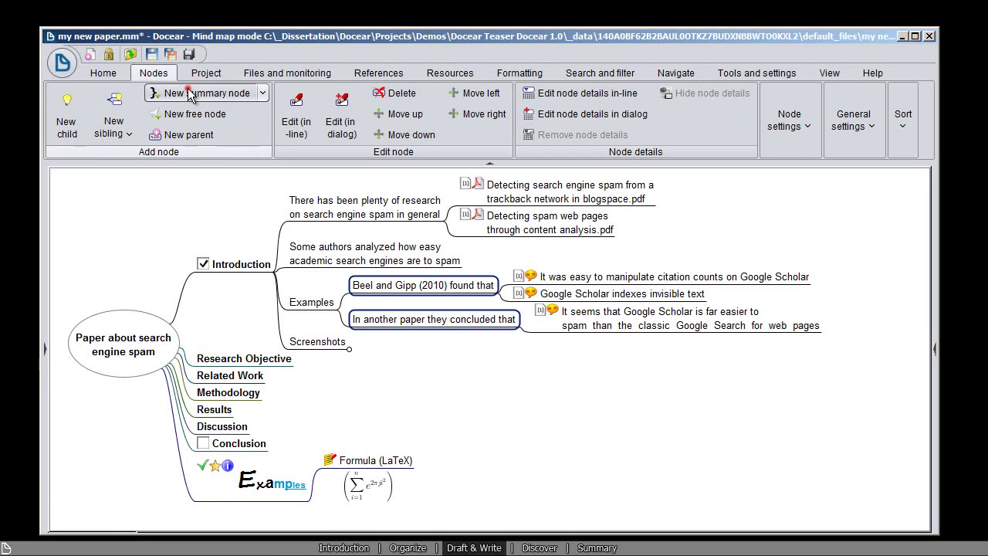
- Finish the summary 'Are there better examples?' and add the note 'Is this formula really correct?'
type("Are there better examples?")
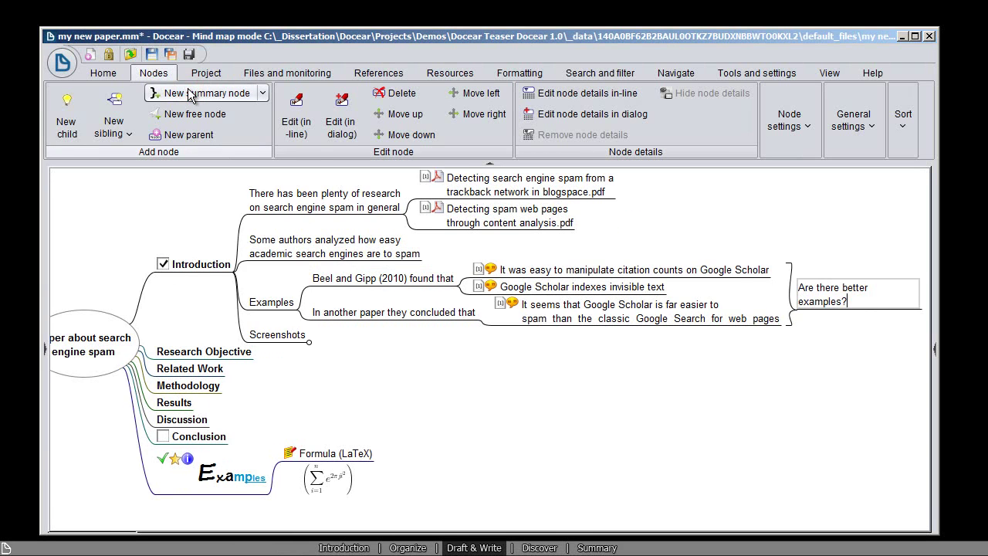
key("Return")
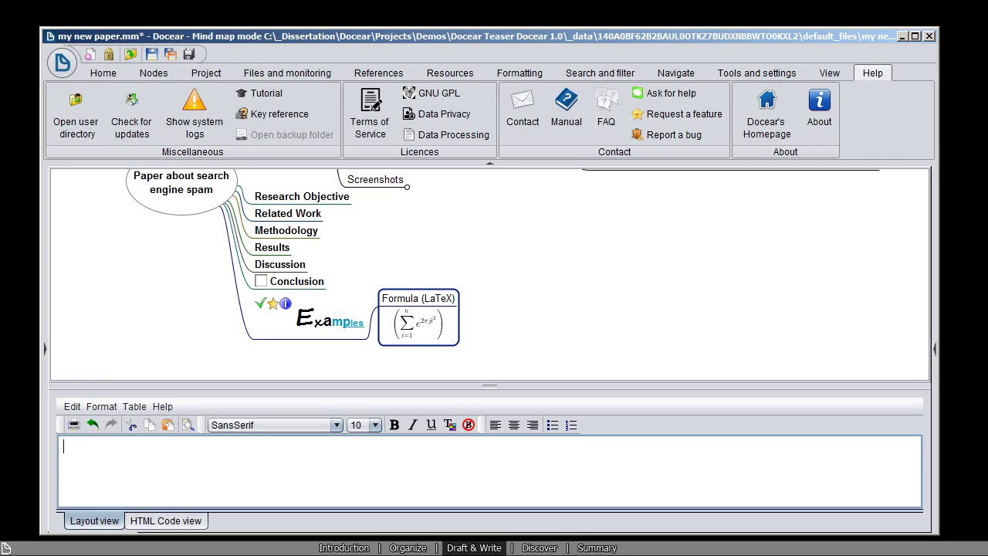
type("Is this formula really corre")
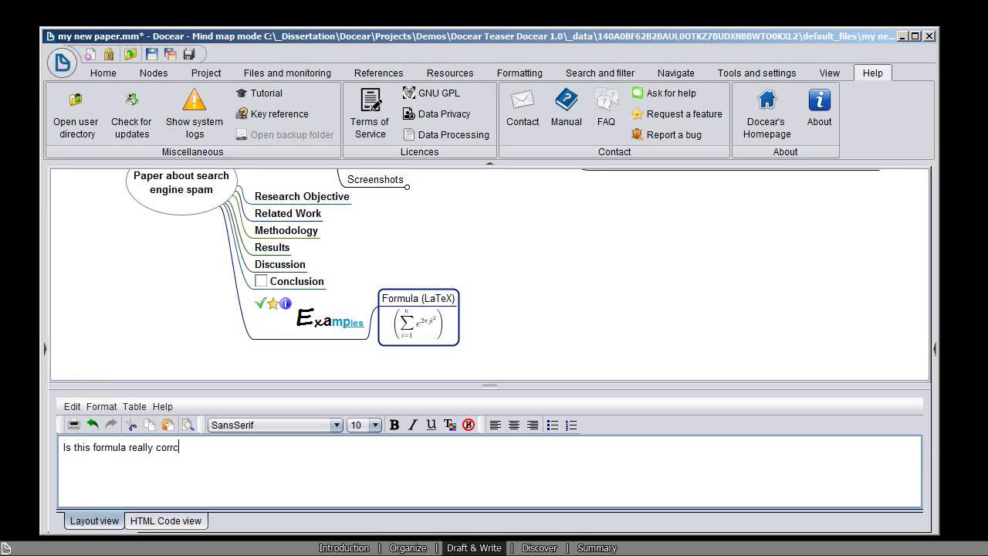
type("ct?")
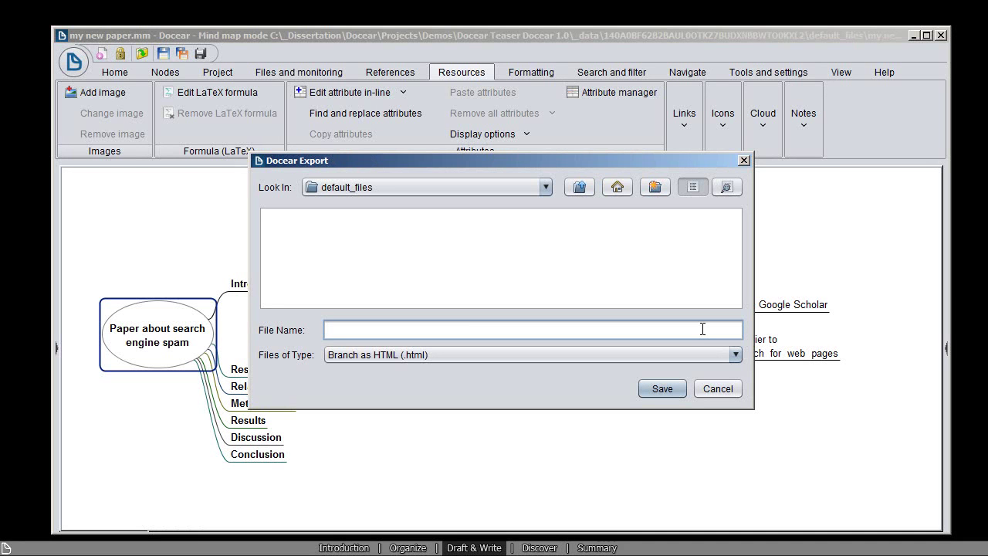
- Export the map as 'paper about search engine spam' in Word (2003 and above) XML format
type("paper about search engine spam")
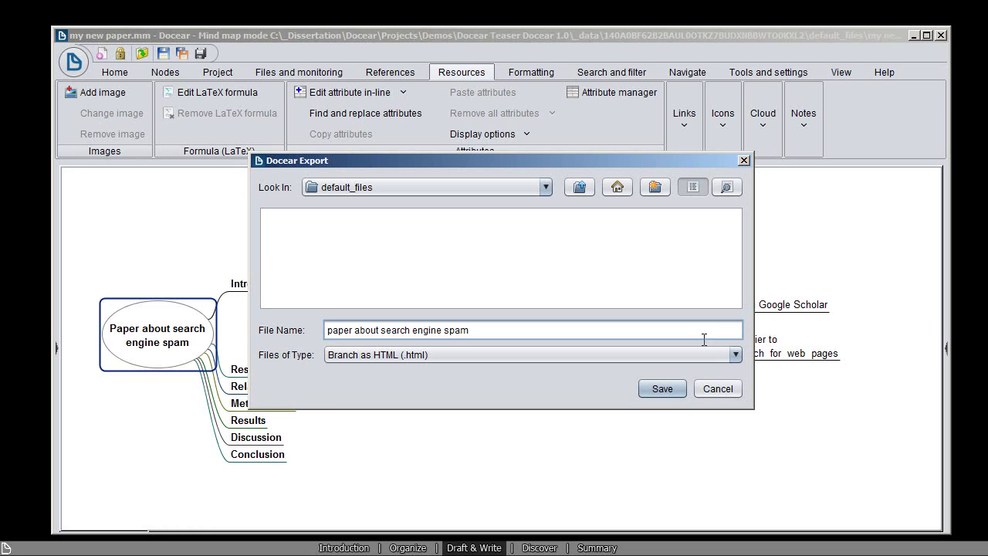
left_click(703, 354)
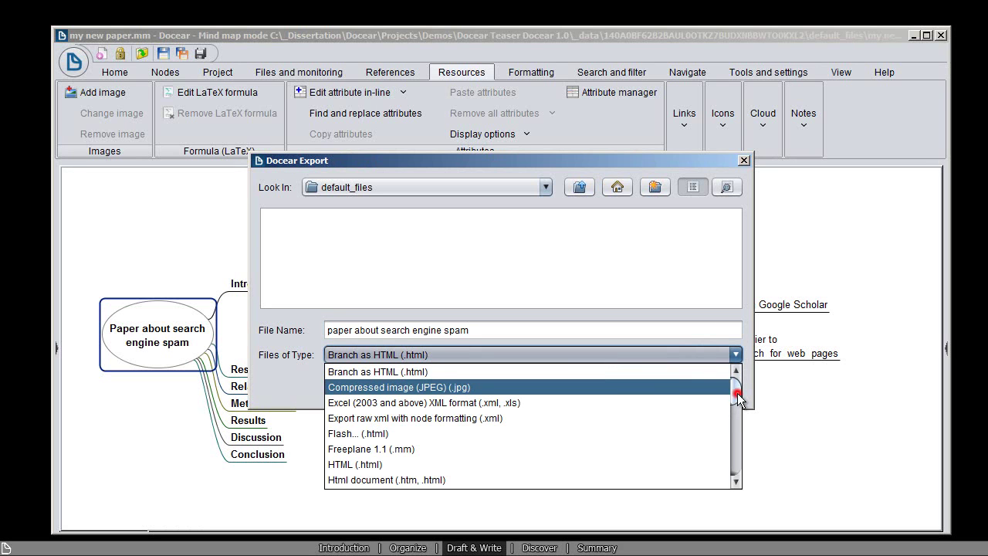
left_click_drag(737, 393, 738, 478)
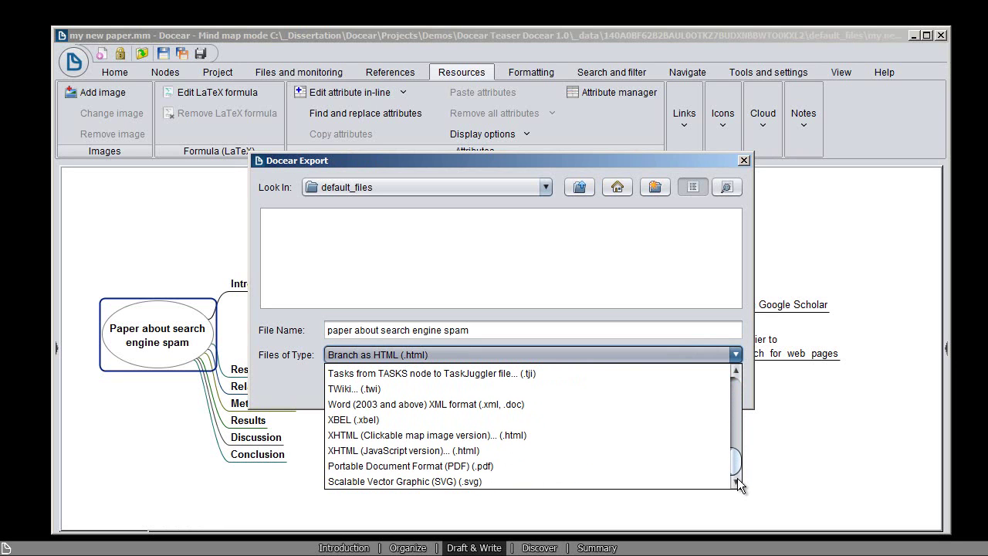
left_click(507, 408)
left_click(663, 389)
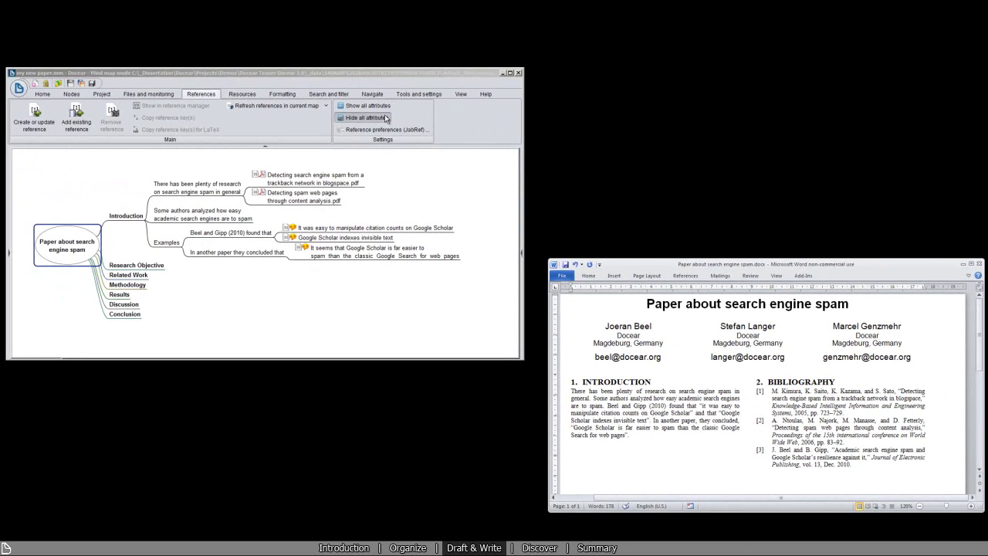
- Cite the two selected Docear PDF references after 'general' in the Word introduction
left_click(289, 178)
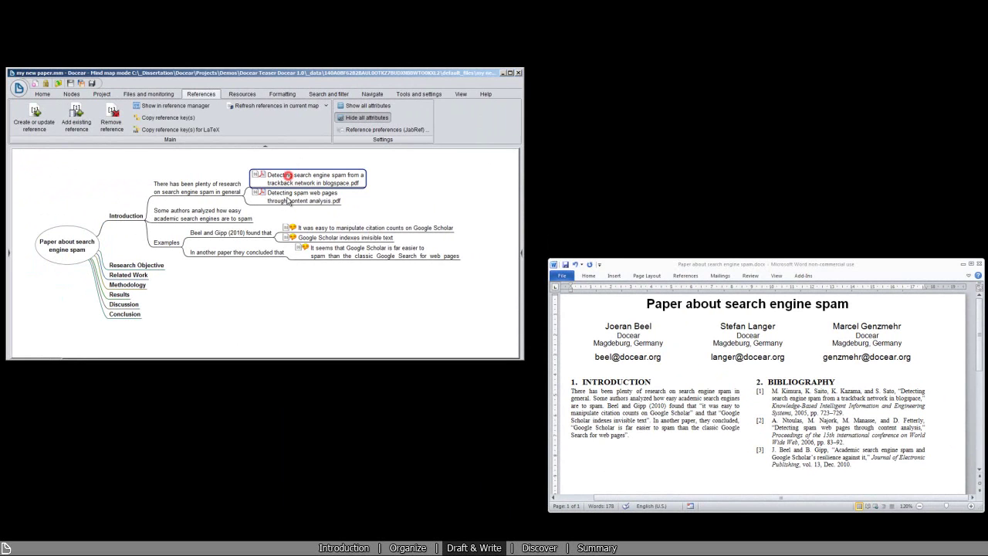
left_click(174, 118)
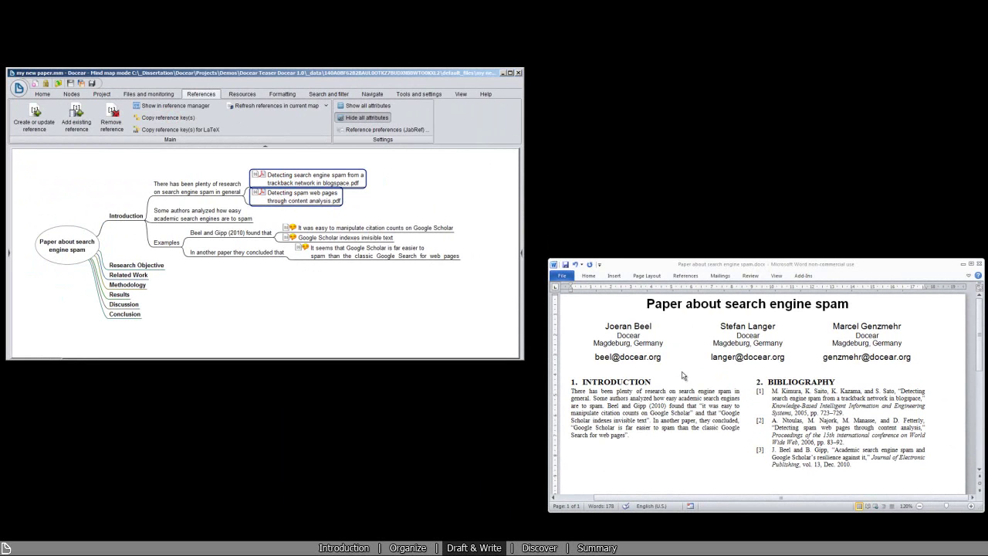
left_click(590, 398)
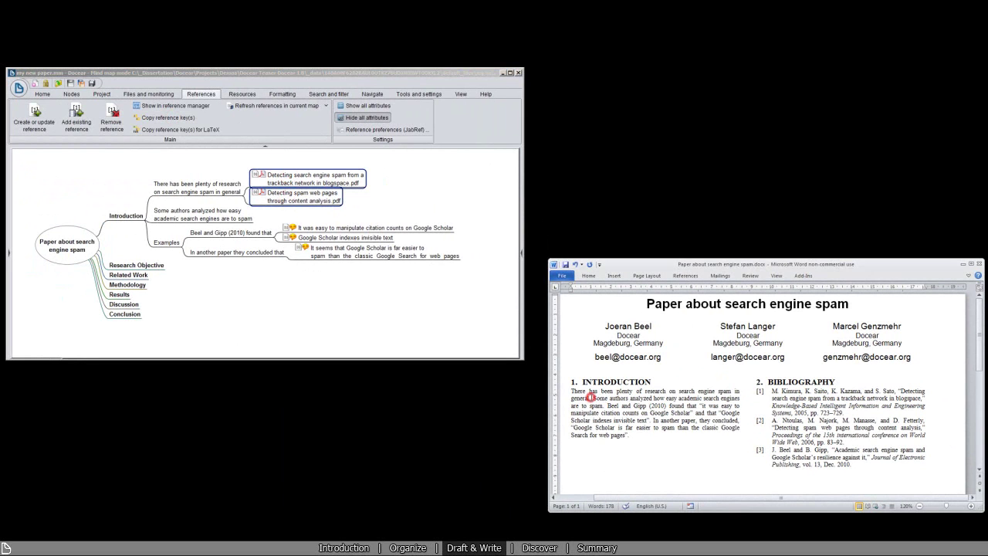
left_click(688, 276)
left_click(736, 288)
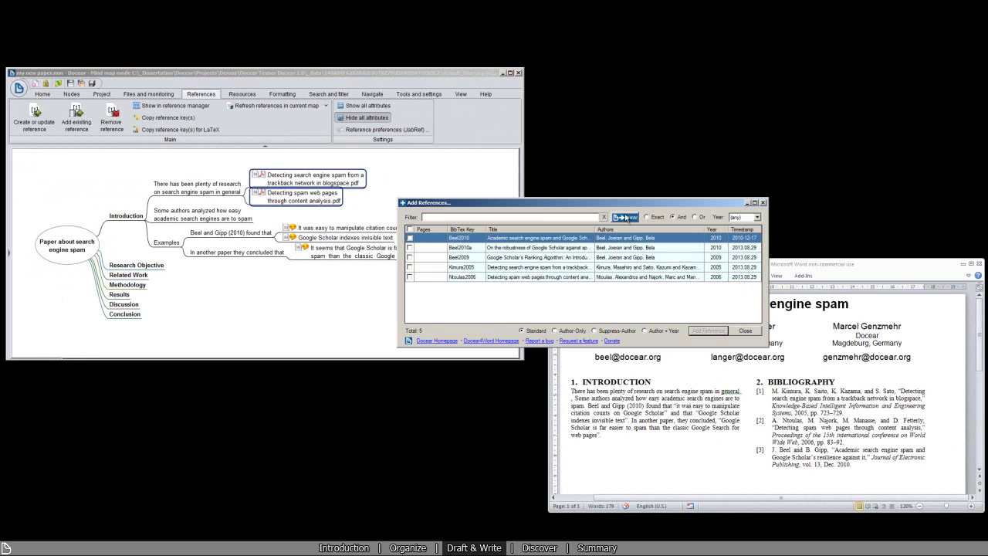
left_click(700, 332)
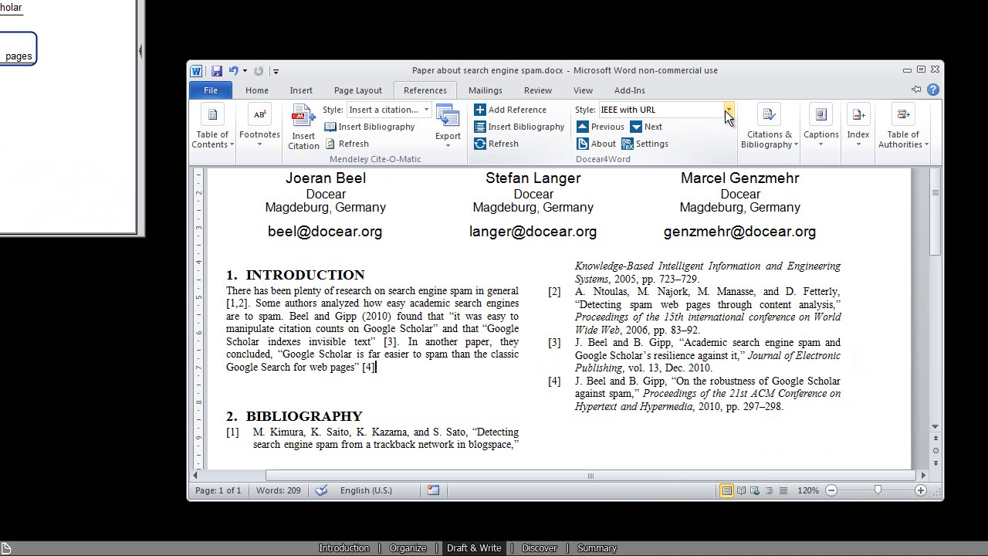
left_click(726, 110)
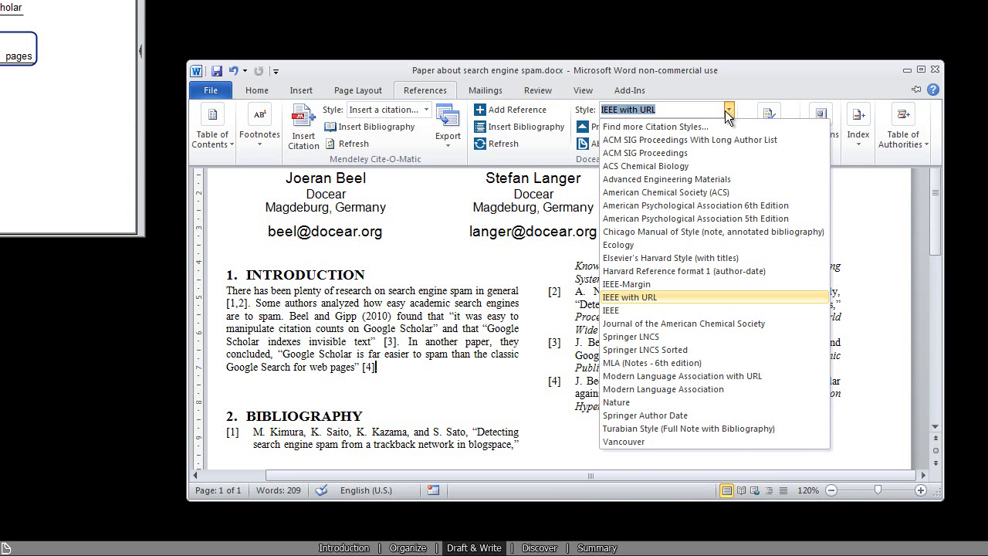
- Apply the 'Harvard Reference format 1 (author-date)' citation style in Word
left_click(701, 258)
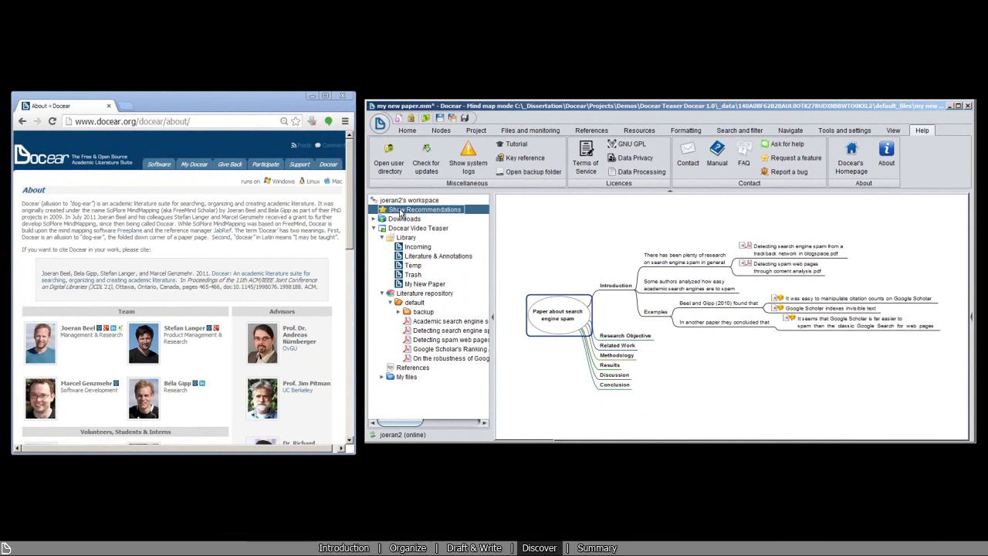
- Show Docear's recommendations and open the TrustRank and link farm spam papers
double_click(384, 210)
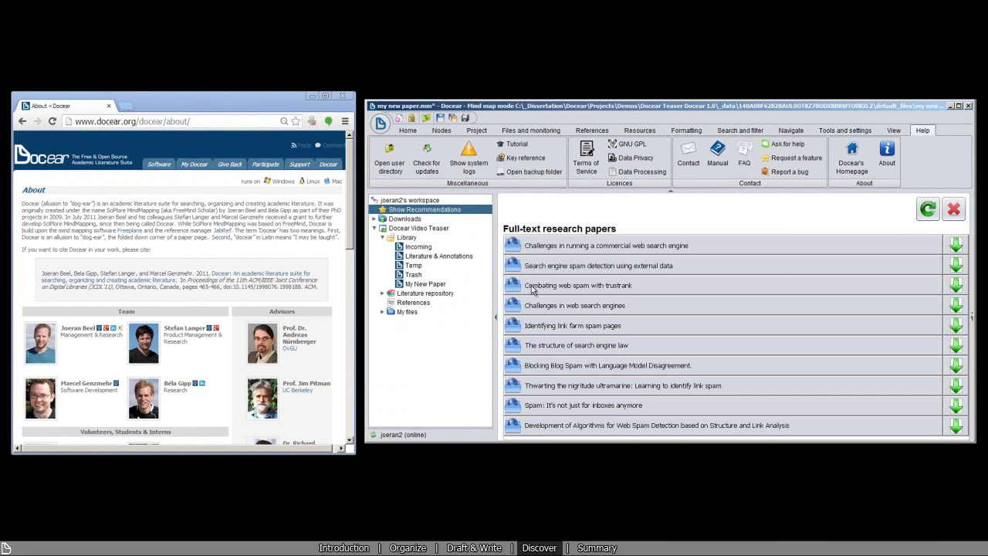
left_click(532, 286)
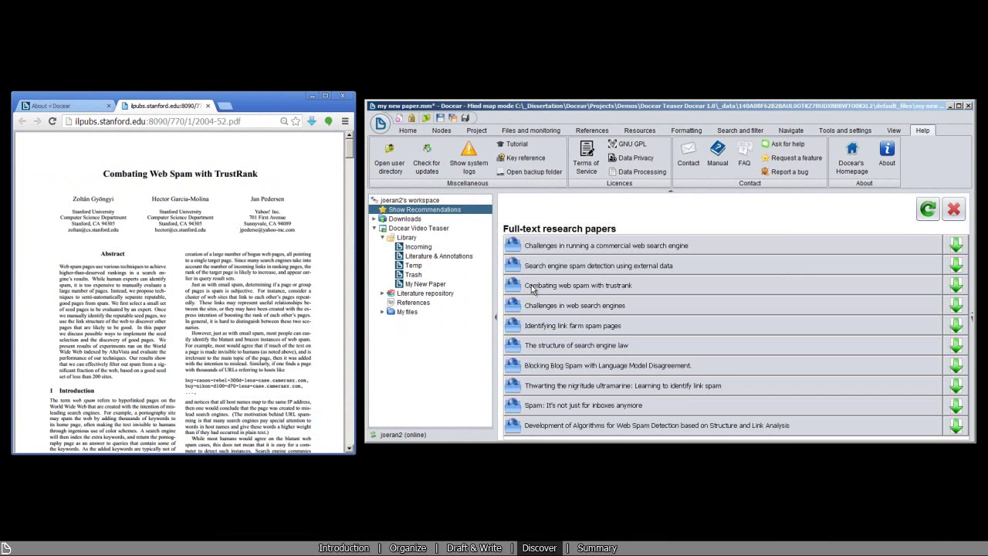
left_click(530, 326)
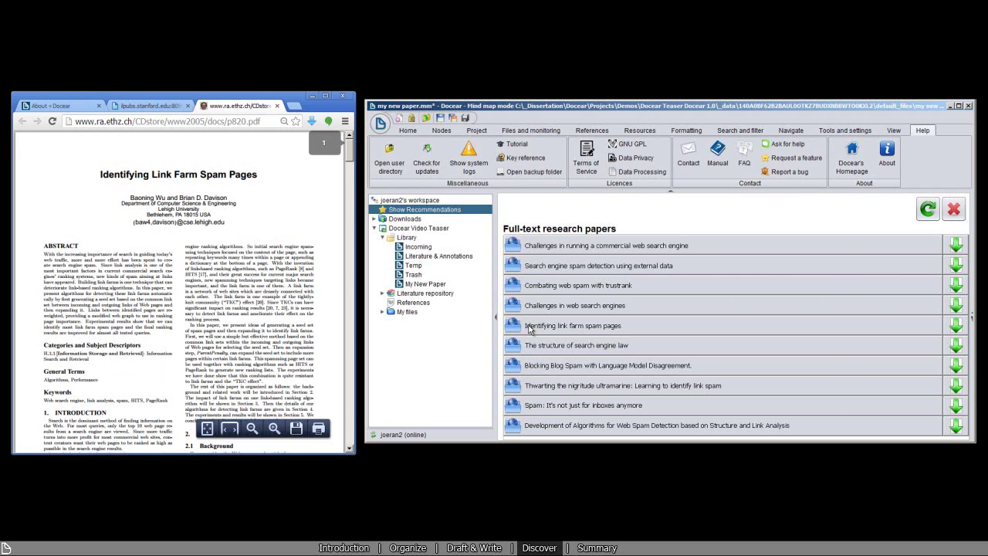